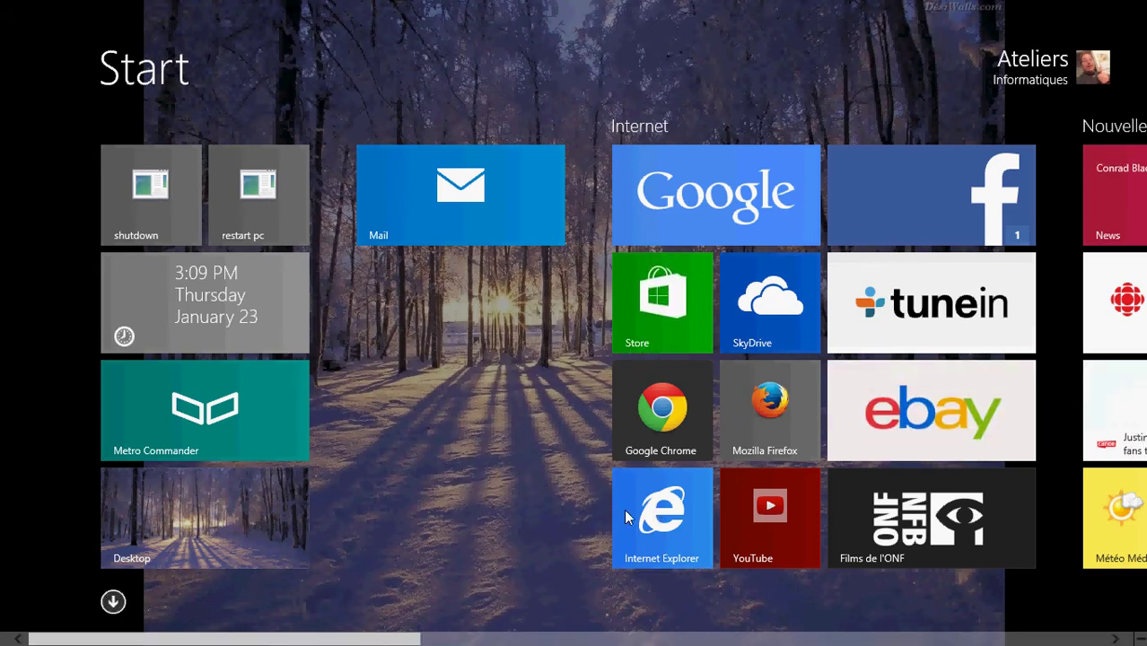
Launch Internet Explorer from Start and bring up its Options pane, scrolled down to History.
{"action": "left_click", "coordinate": [626, 518]}
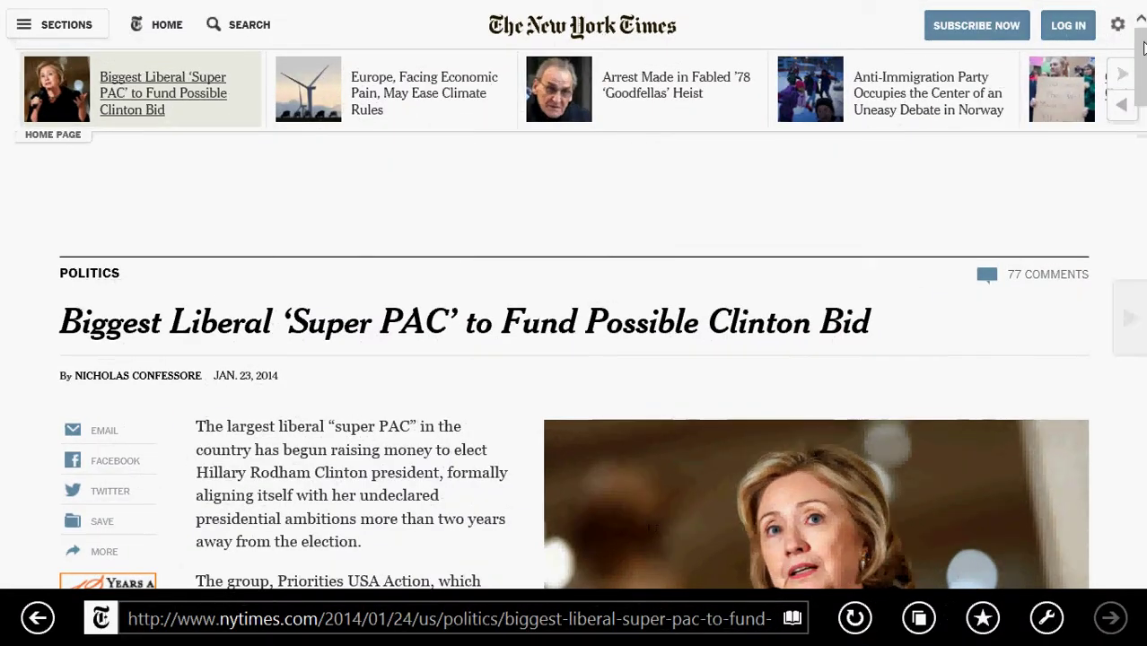
{"action": "mouse_move", "coordinate": [1129, 180]}
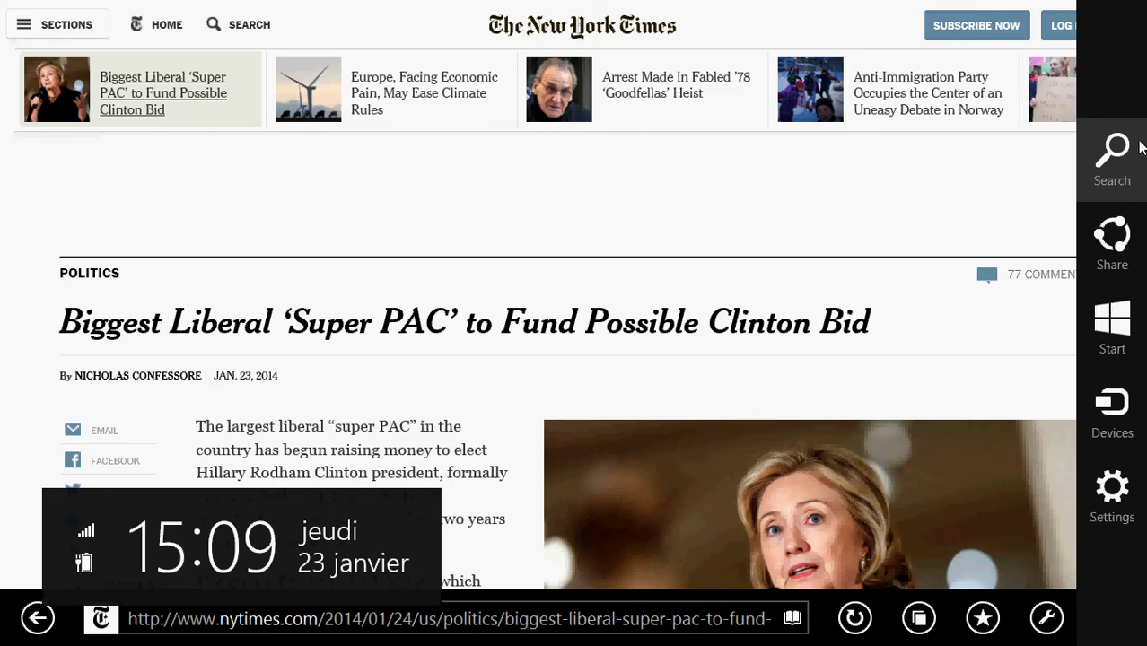
{"action": "left_click", "coordinate": [1113, 487]}
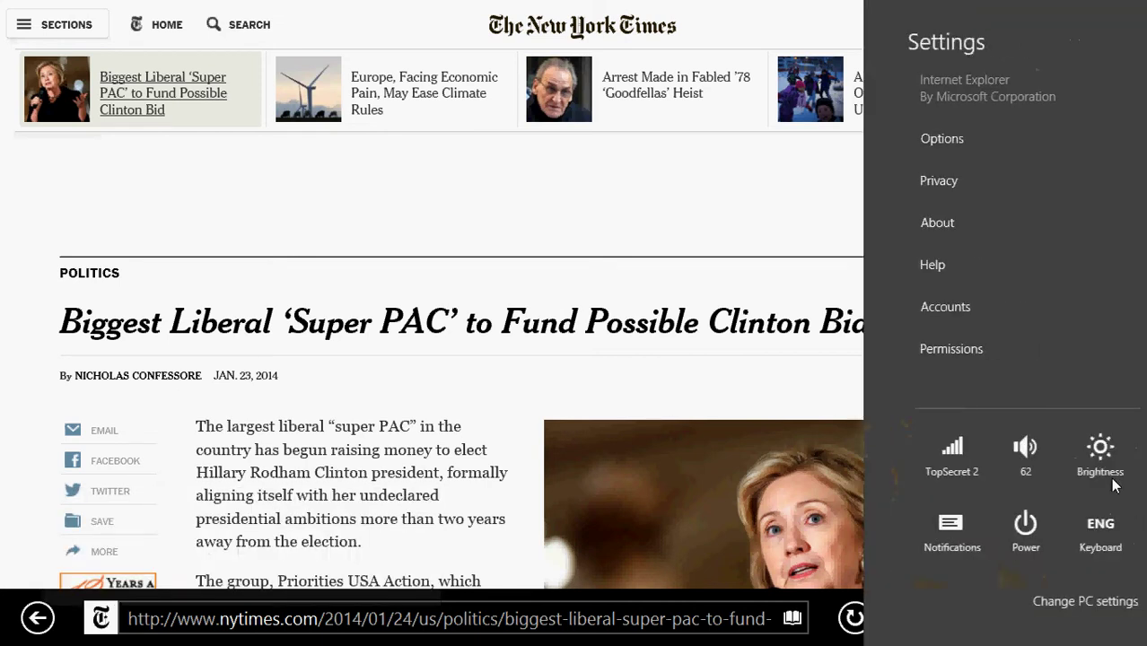
{"action": "left_click", "coordinate": [947, 144]}
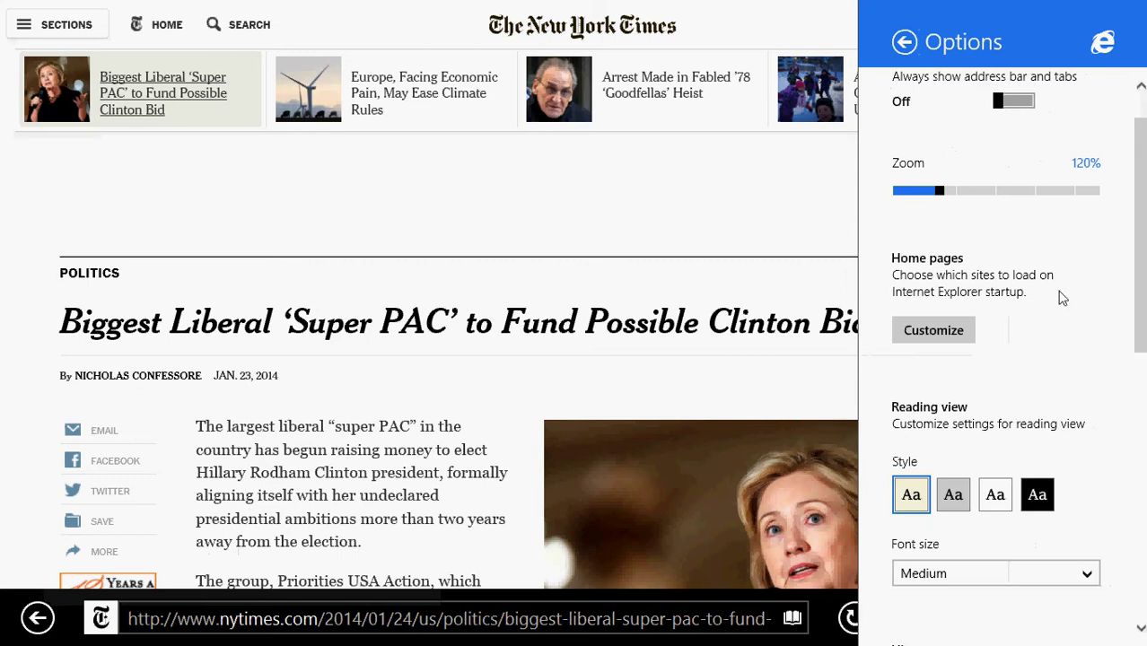
{"action": "left_click_drag", "start_coordinate": [1145, 303], "coordinate": [1142, 423]}
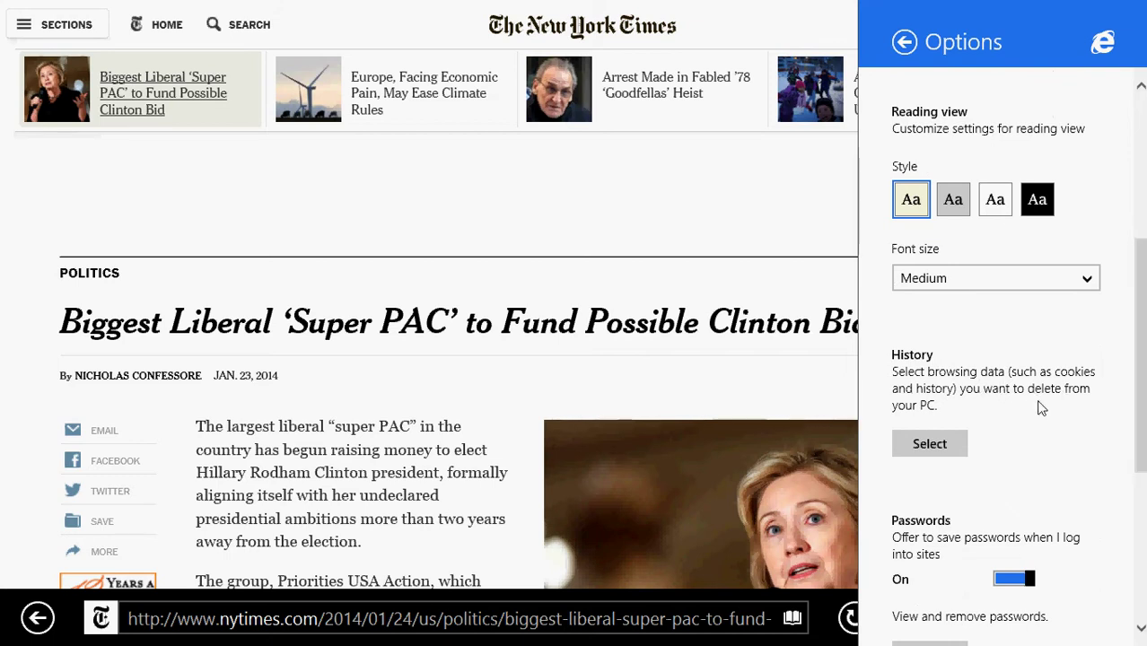
Under History, open the deletion choices showing Cached images, Cookies and Browsing history ticked.
{"action": "left_click", "coordinate": [945, 441]}
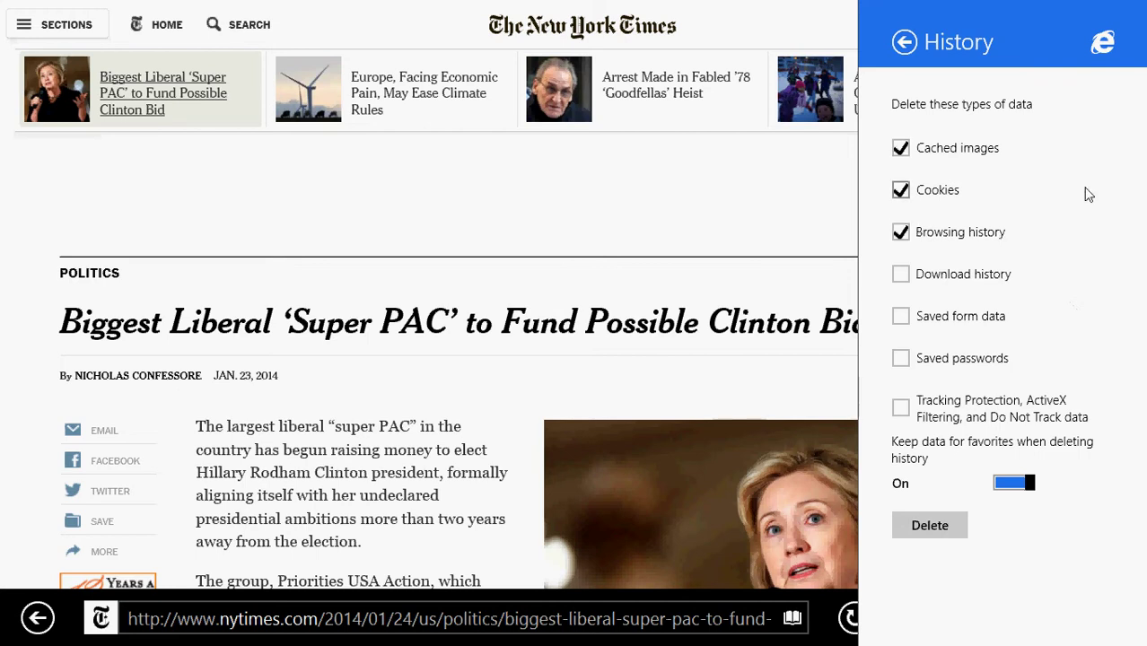
Dismiss the History pane and reopen Internet Explorer's Settings > Options, scrolled down.
{"action": "key", "text": "super+c"}
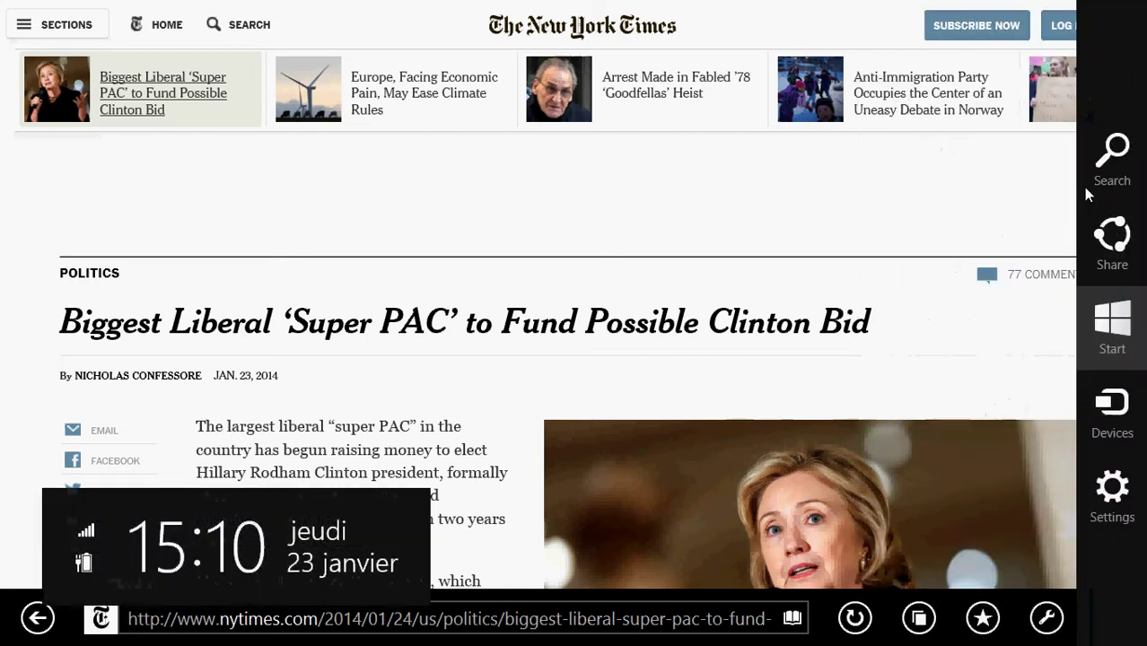
{"action": "key", "text": "Escape"}
{"action": "mouse_move", "coordinate": [1141, 641]}
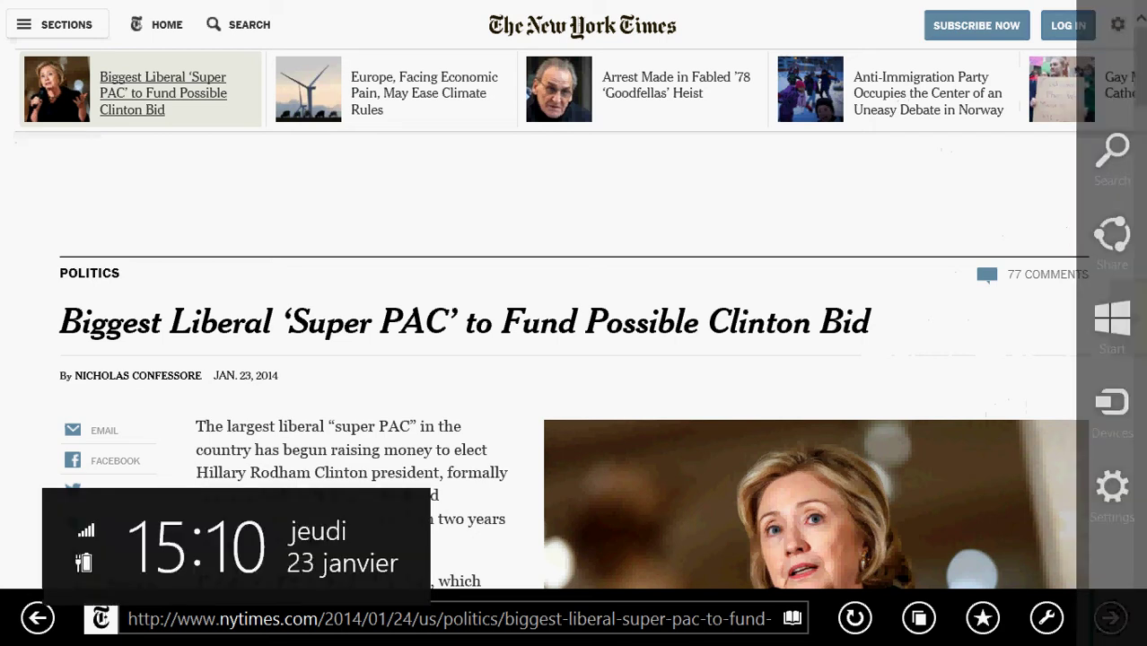
{"action": "left_click", "coordinate": [1113, 496]}
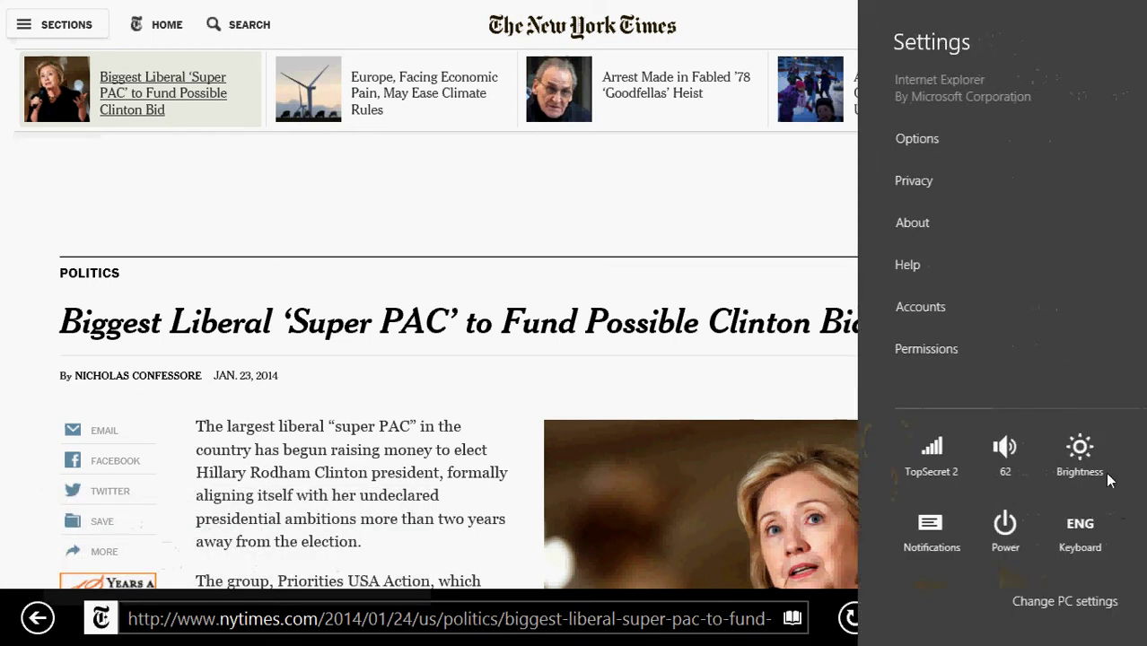
{"action": "left_click", "coordinate": [965, 159]}
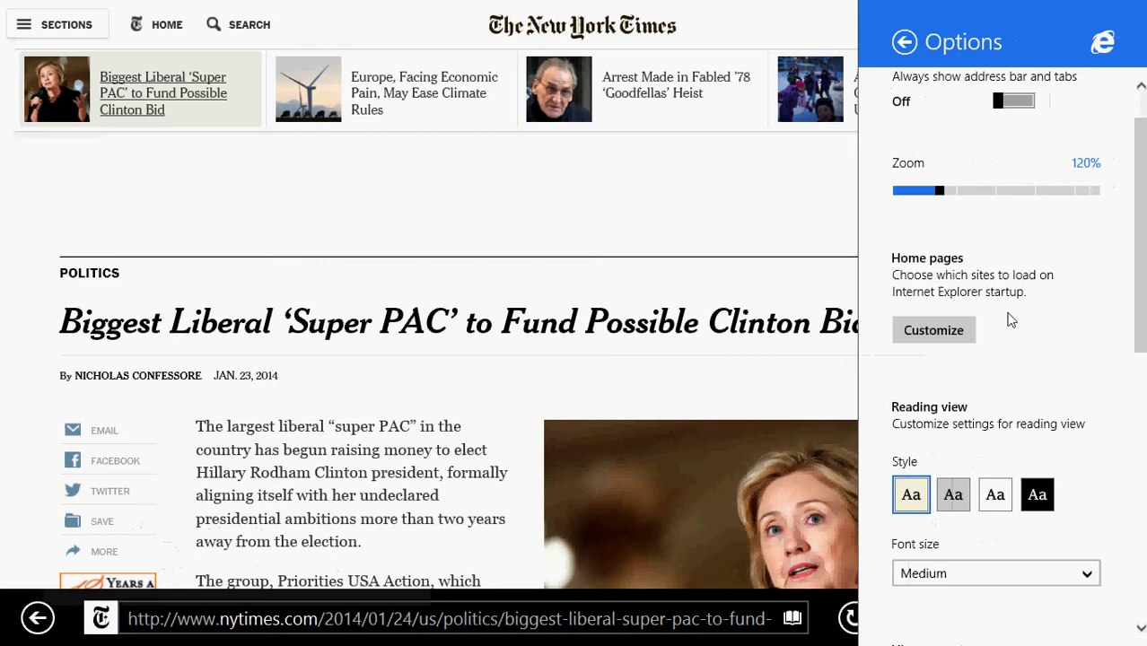
{"action": "scroll", "coordinate": [1142, 328], "scroll_direction": "down", "scroll_amount": 5}
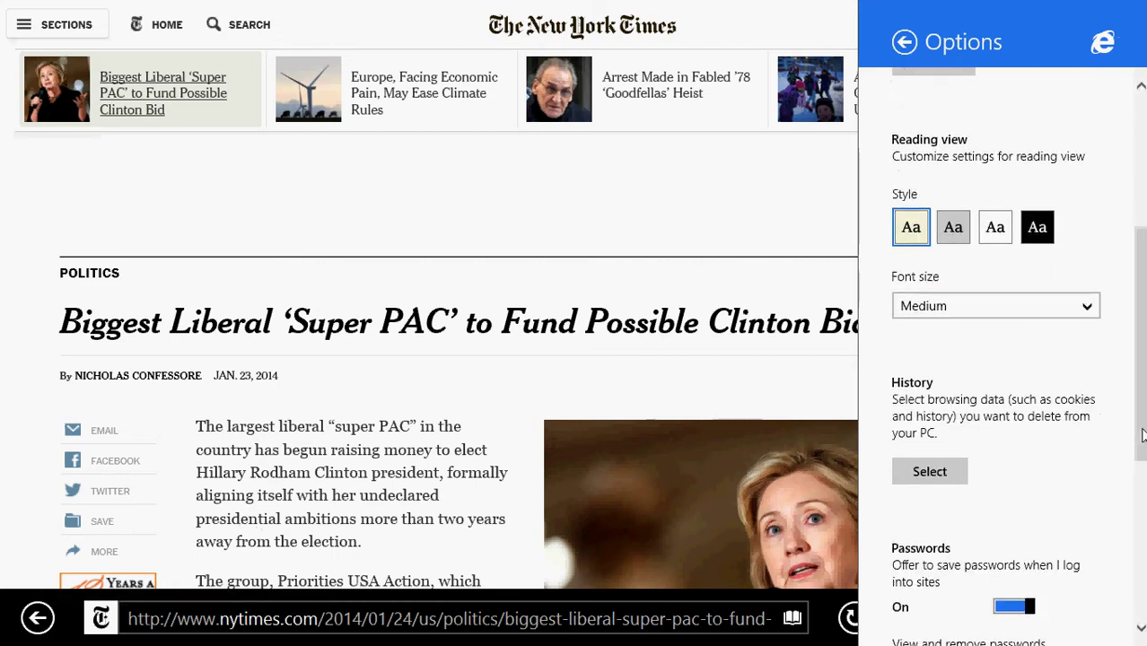
{"action": "mouse_move", "coordinate": [1142, 435]}
Go to the Start screen, relaunch Internet Explorer and bring up its Settings charm.
{"action": "key", "text": "super"}
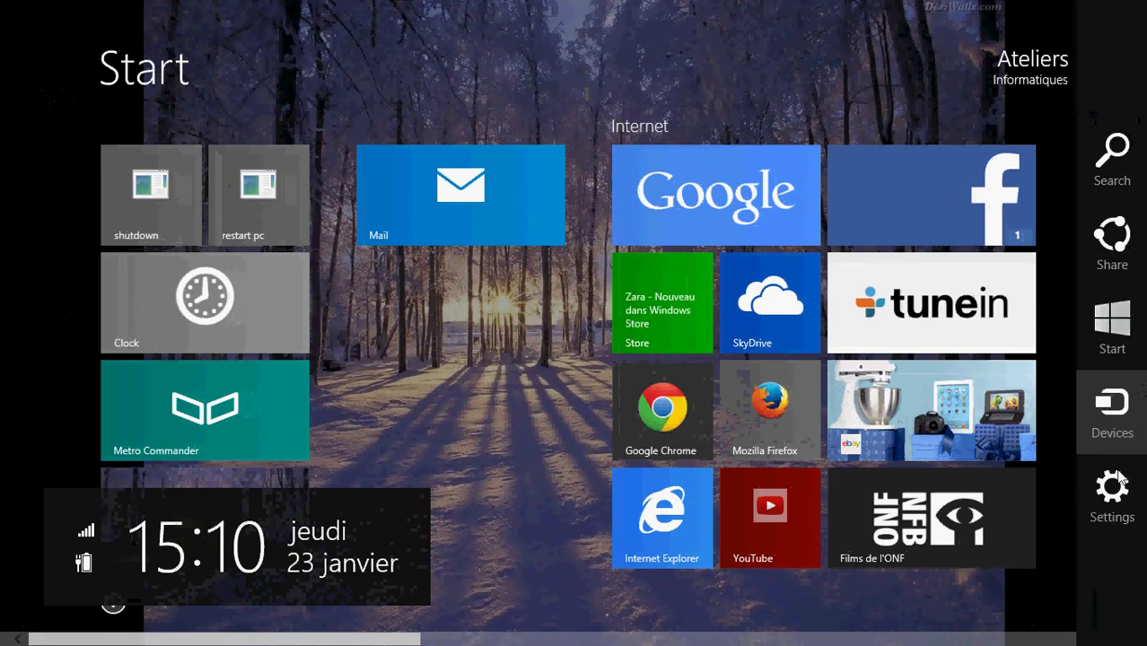
{"action": "left_click", "coordinate": [1113, 489]}
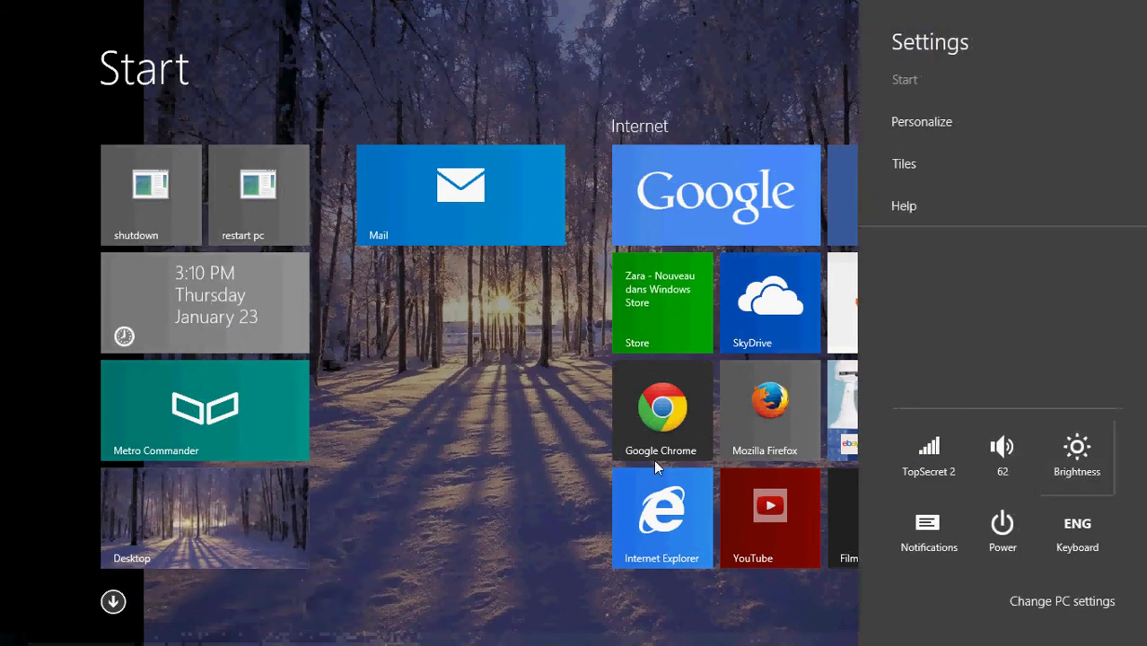
{"action": "left_click", "coordinate": [654, 521]}
{"action": "left_click", "coordinate": [654, 520]}
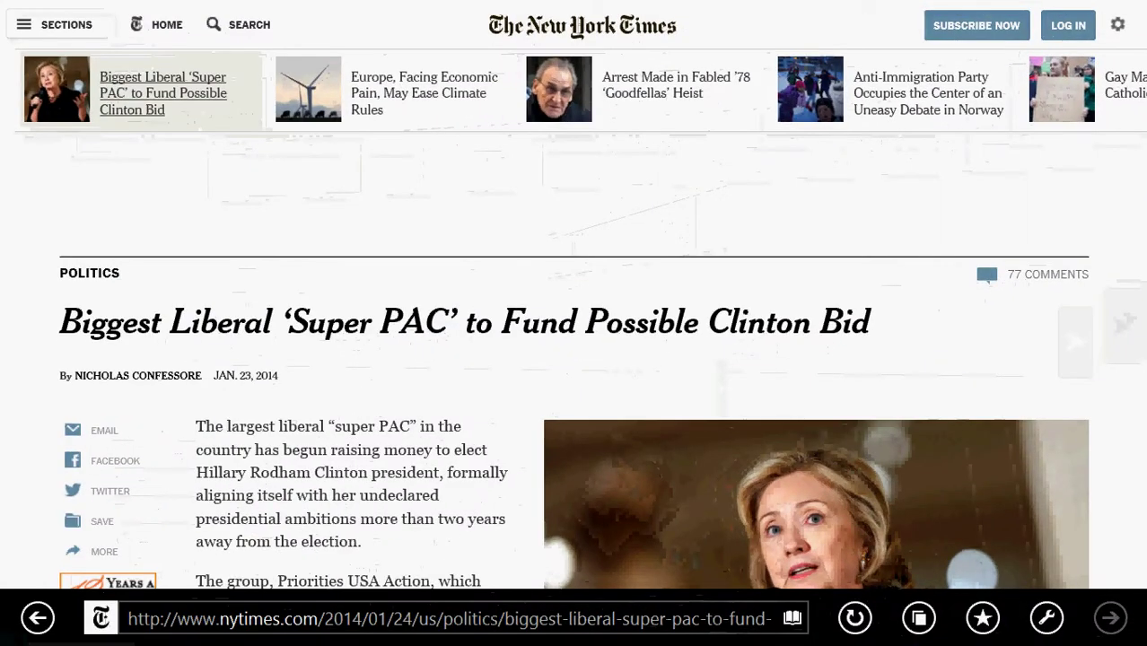
{"action": "mouse_move", "coordinate": [1142, 18]}
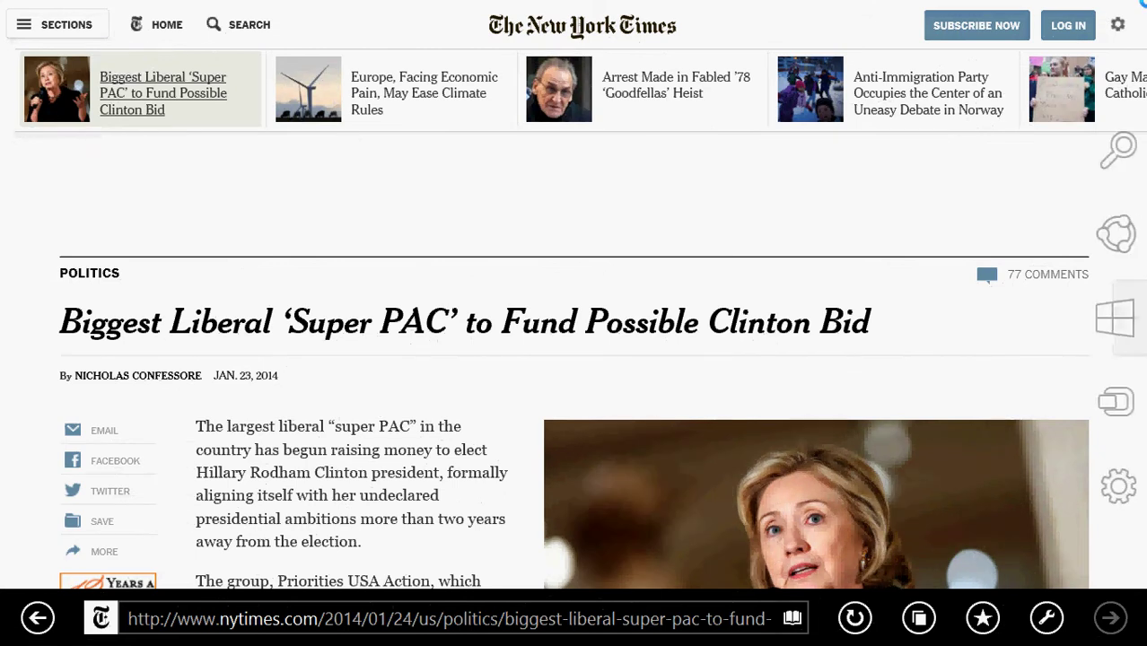
{"action": "left_click", "coordinate": [1113, 492]}
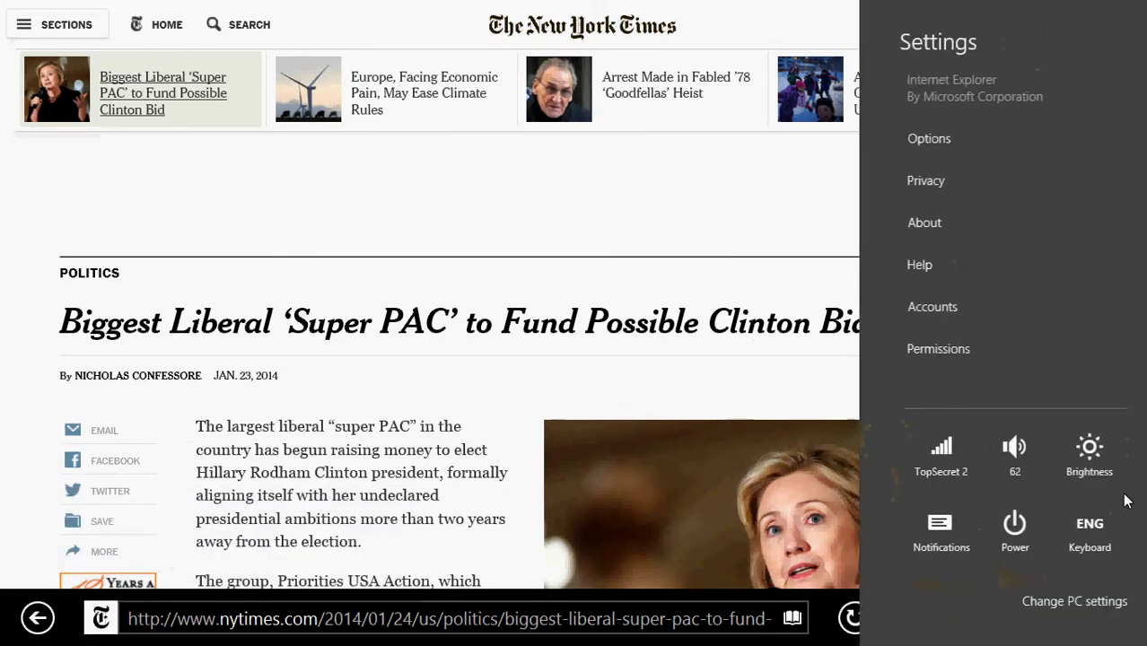
Reopen the History deletion choices from Options, with Cached images, Cookies and Browsing history ticked.
{"action": "left_click", "coordinate": [954, 137]}
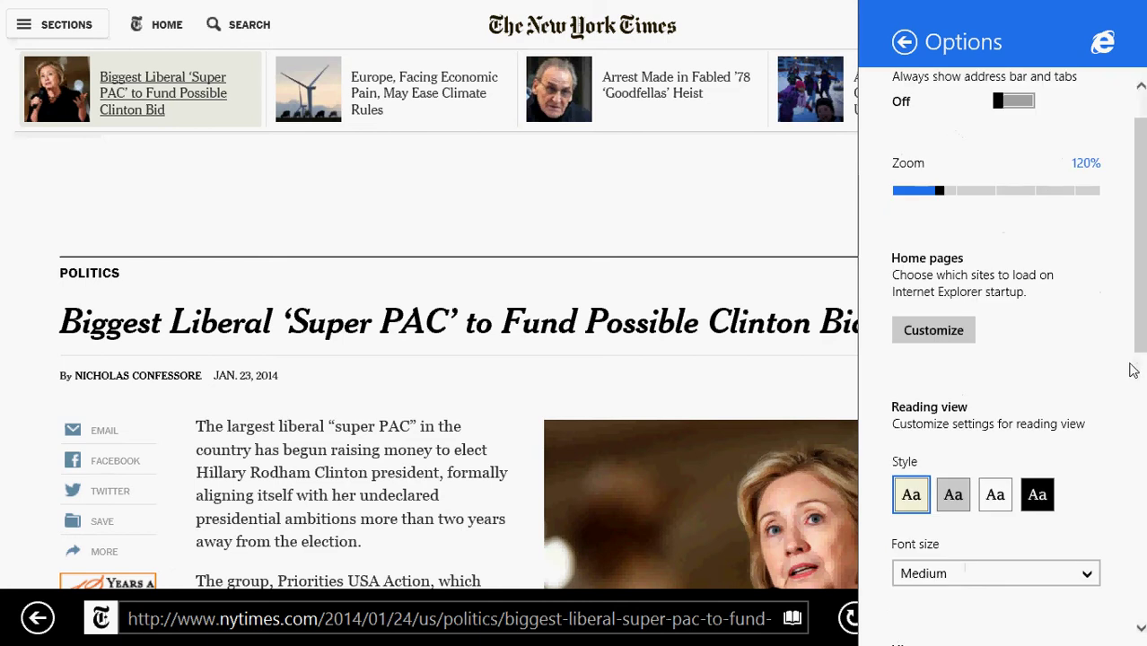
{"action": "left_click", "coordinate": [1143, 395]}
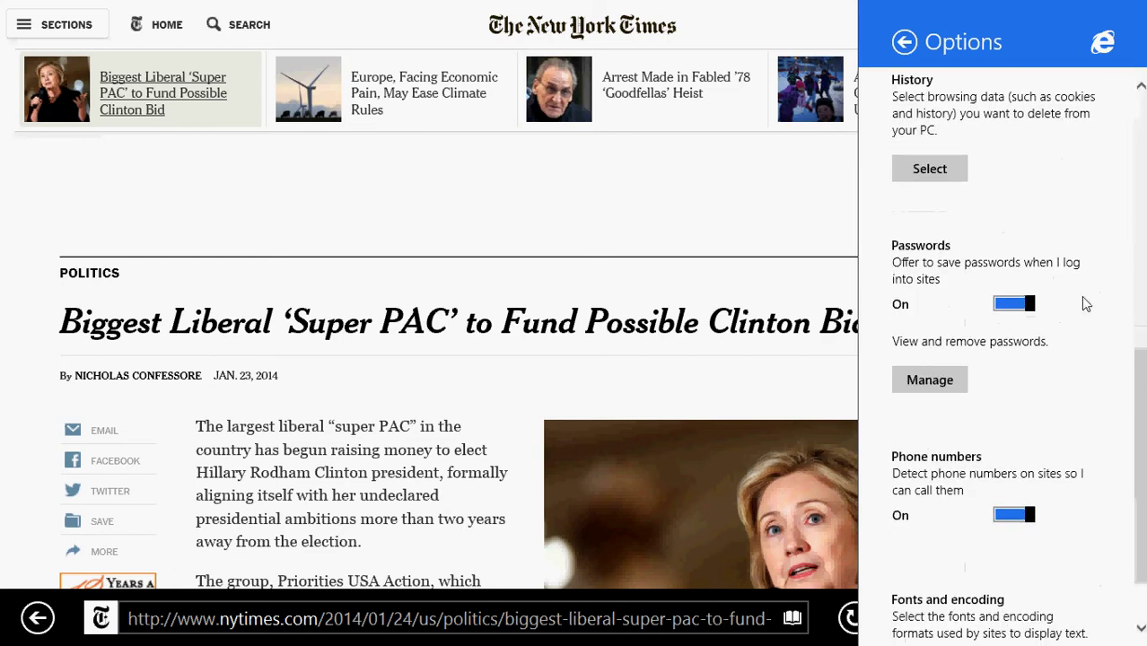
{"action": "left_click", "coordinate": [939, 176]}
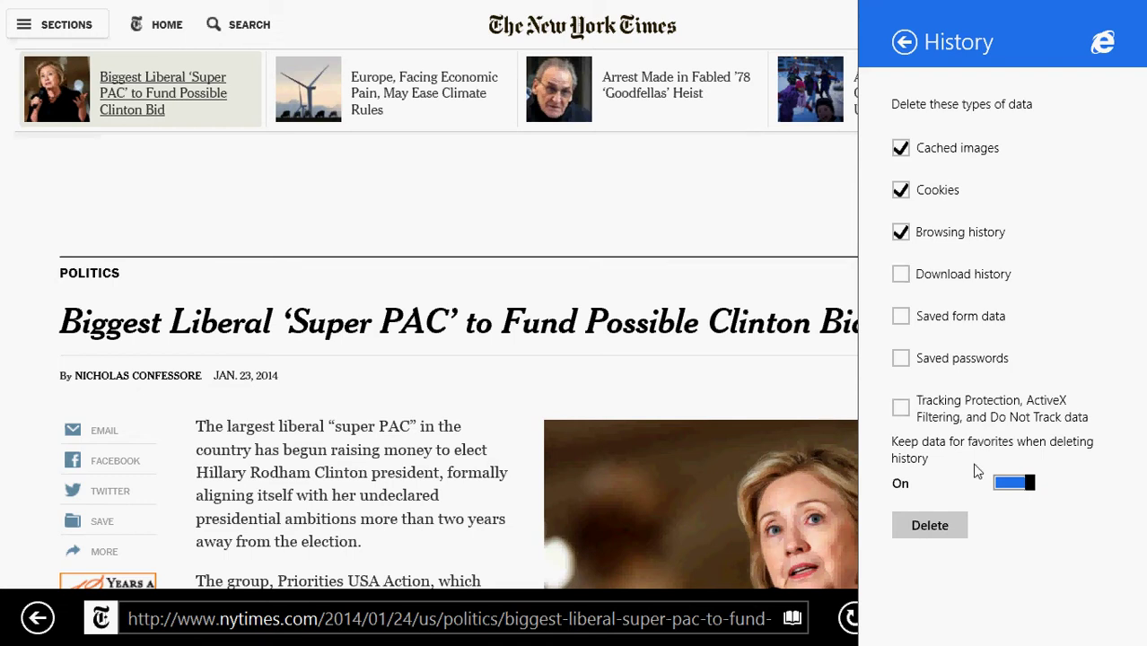
Delete the ticked cached images, cookies and browsing history, then return to the Start screen.
{"action": "left_click", "coordinate": [930, 528]}
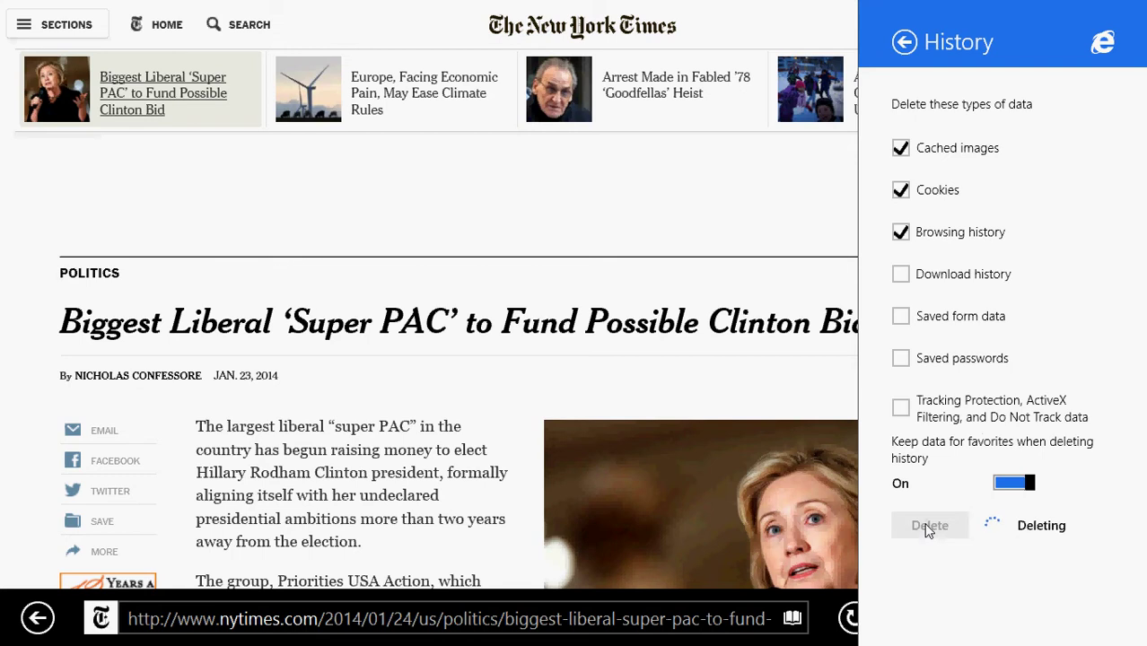
{"action": "left_click", "coordinate": [682, 208]}
{"action": "key", "text": "super"}
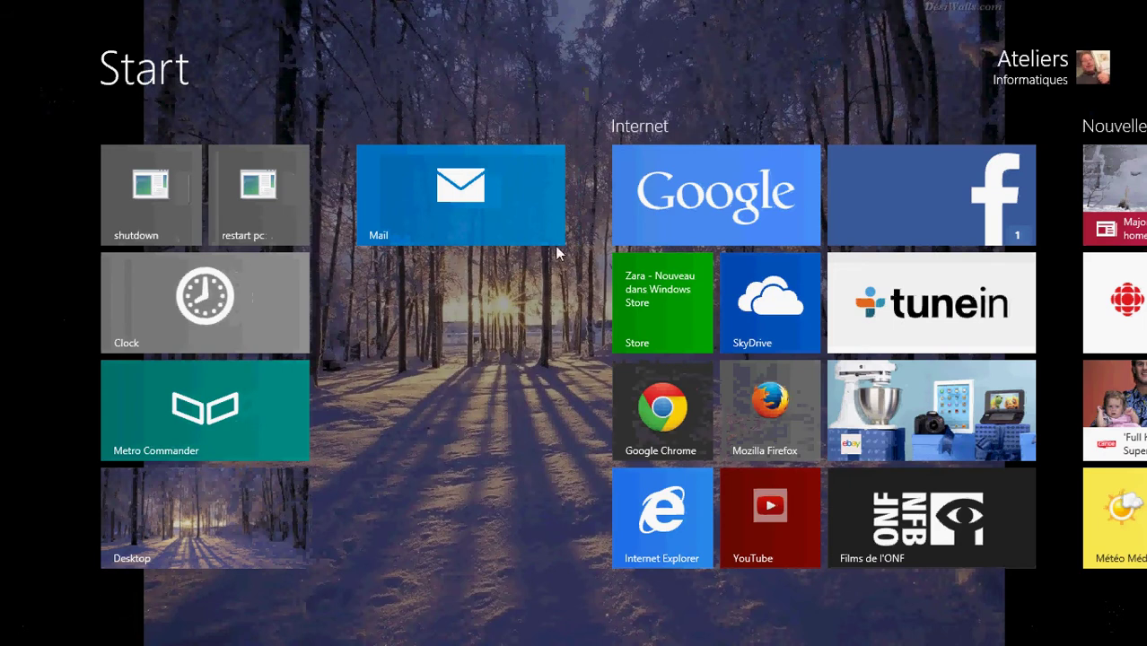
Switch to desktop Internet Explorer on Google Canada and show the Tools menu's Safety options.
{"action": "left_click", "coordinate": [248, 501]}
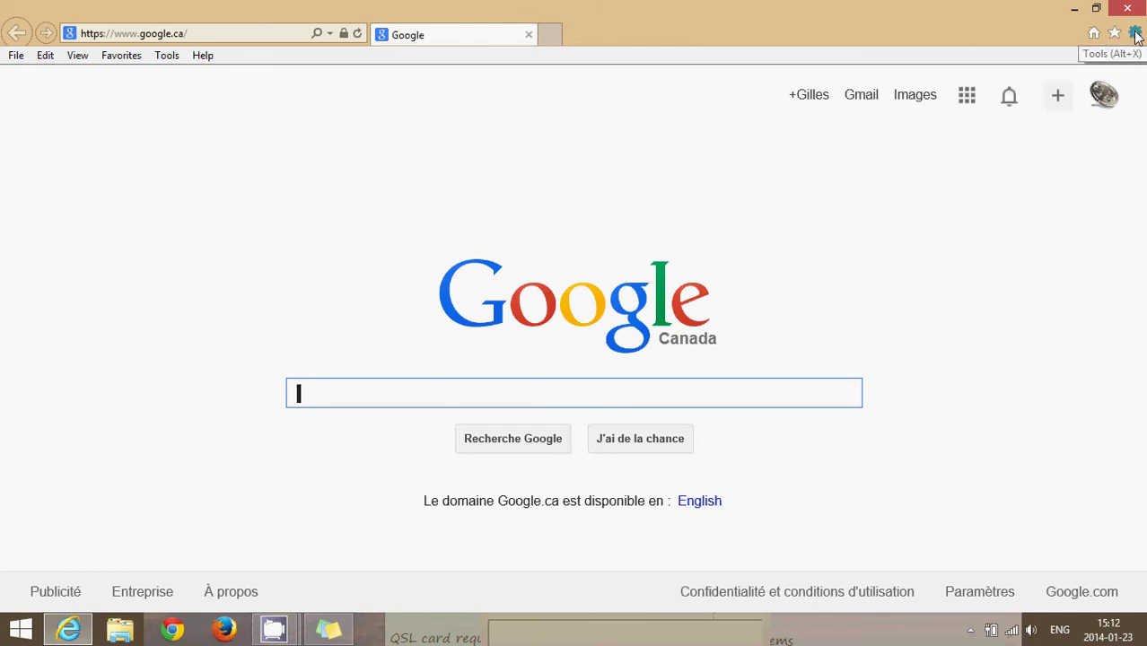
{"action": "left_click", "coordinate": [1136, 34]}
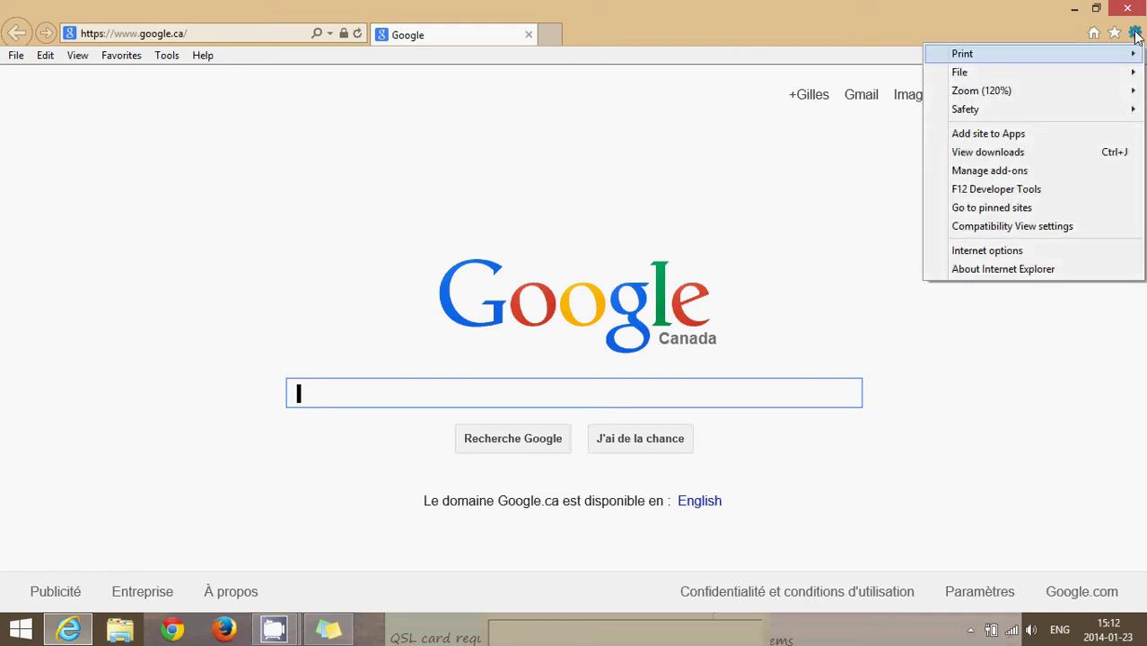
{"action": "left_click", "coordinate": [1136, 35]}
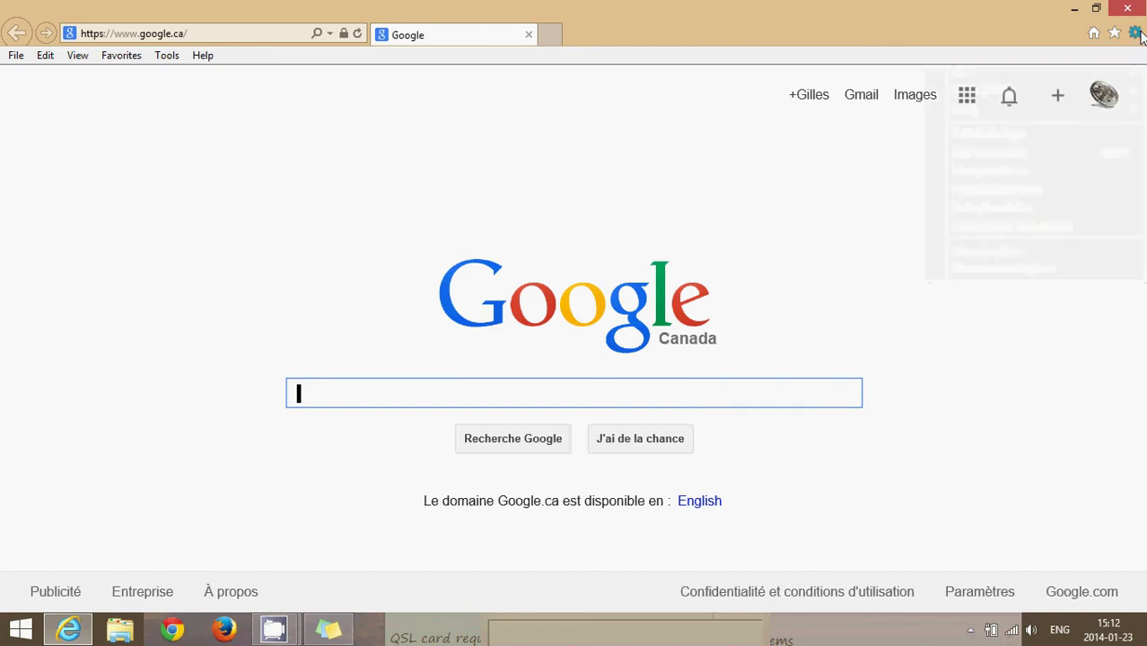
{"action": "left_click", "coordinate": [1135, 34]}
{"action": "mouse_move", "coordinate": [1097, 111]}
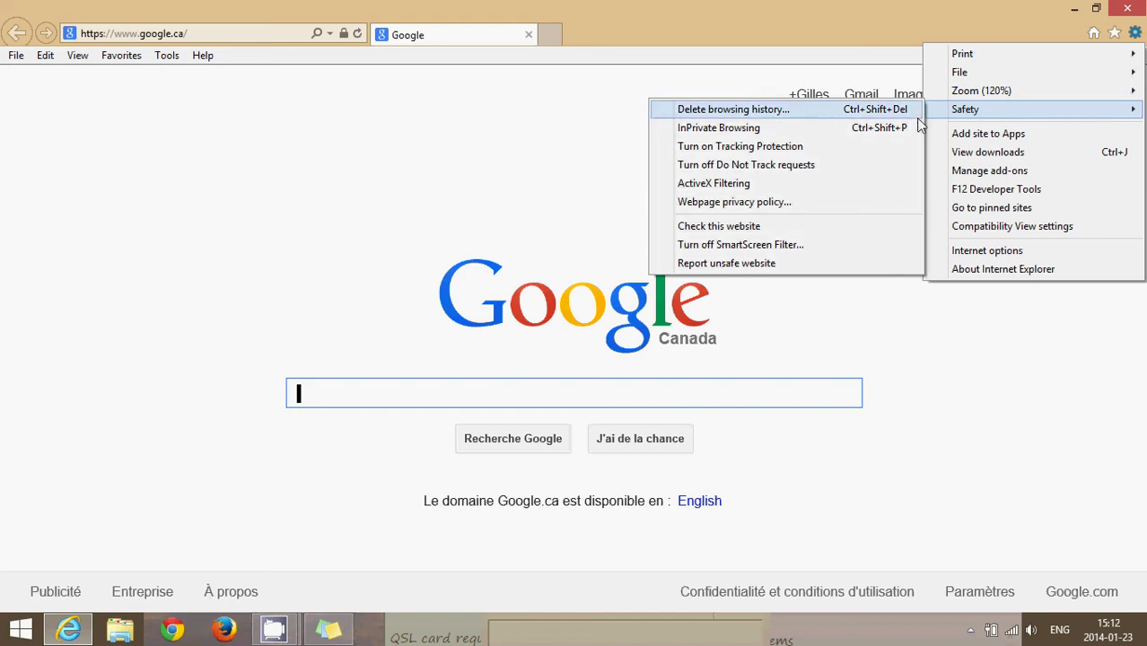
Delete temporary files, cookies and history via Delete browsing history in desktop Internet Explorer.
{"action": "left_click", "coordinate": [798, 110]}
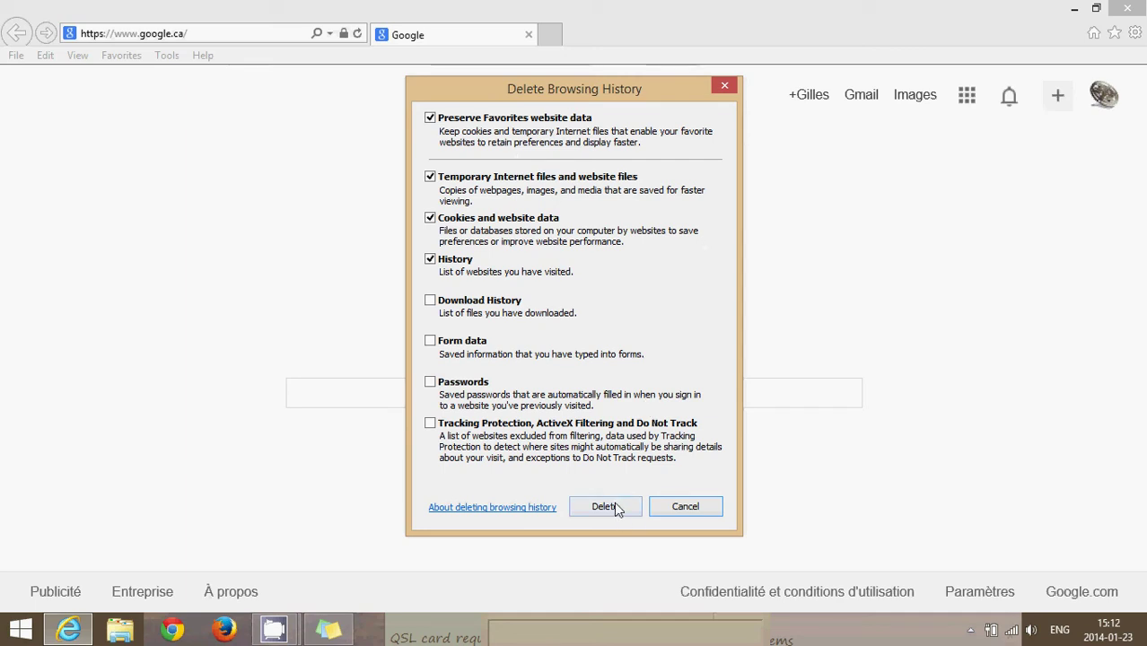
{"action": "left_click", "coordinate": [605, 507]}
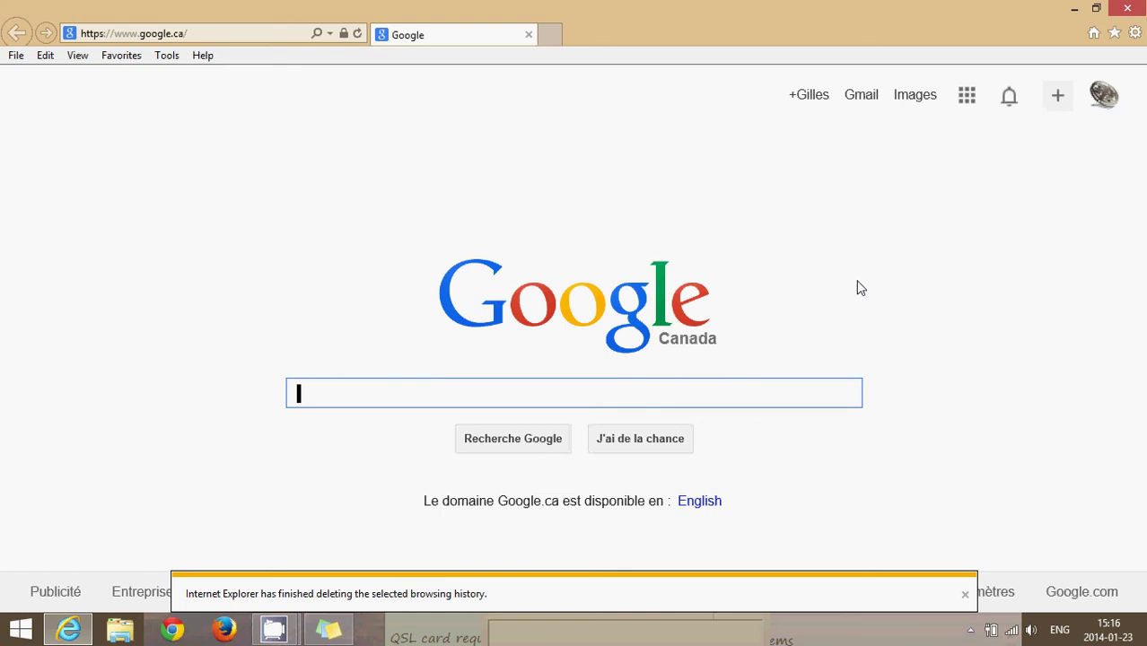
Return from the Start screen to the desktop and close the Internet Explorer window.
{"action": "key", "text": "super"}
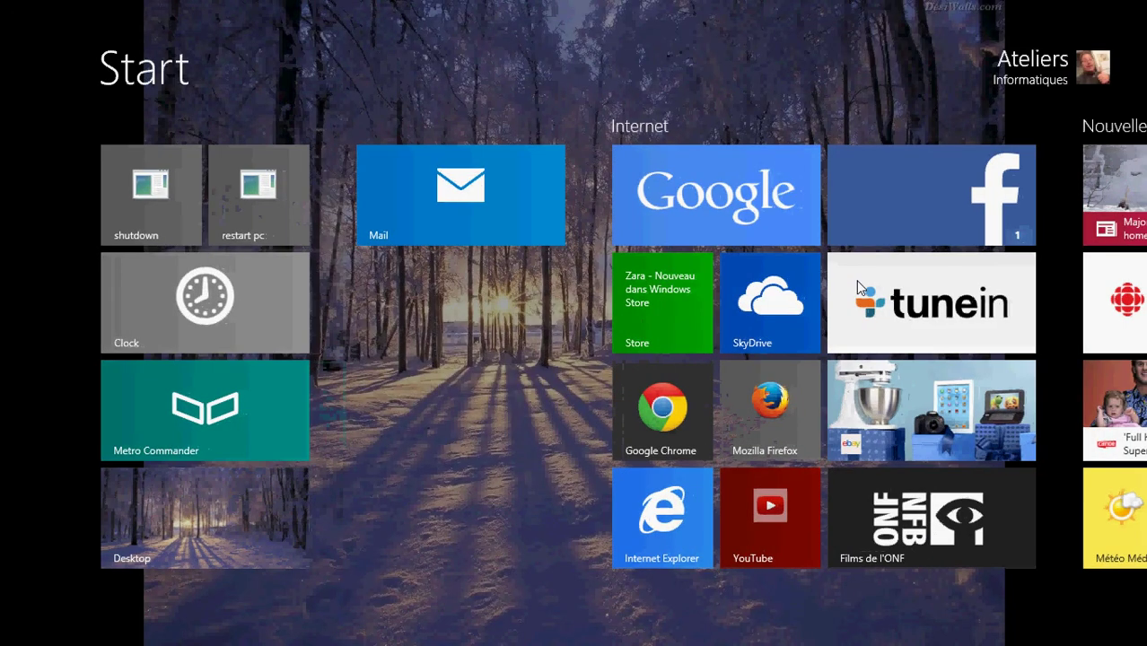
{"action": "scroll", "coordinate": [857, 286], "scroll_direction": "down", "scroll_amount": 5}
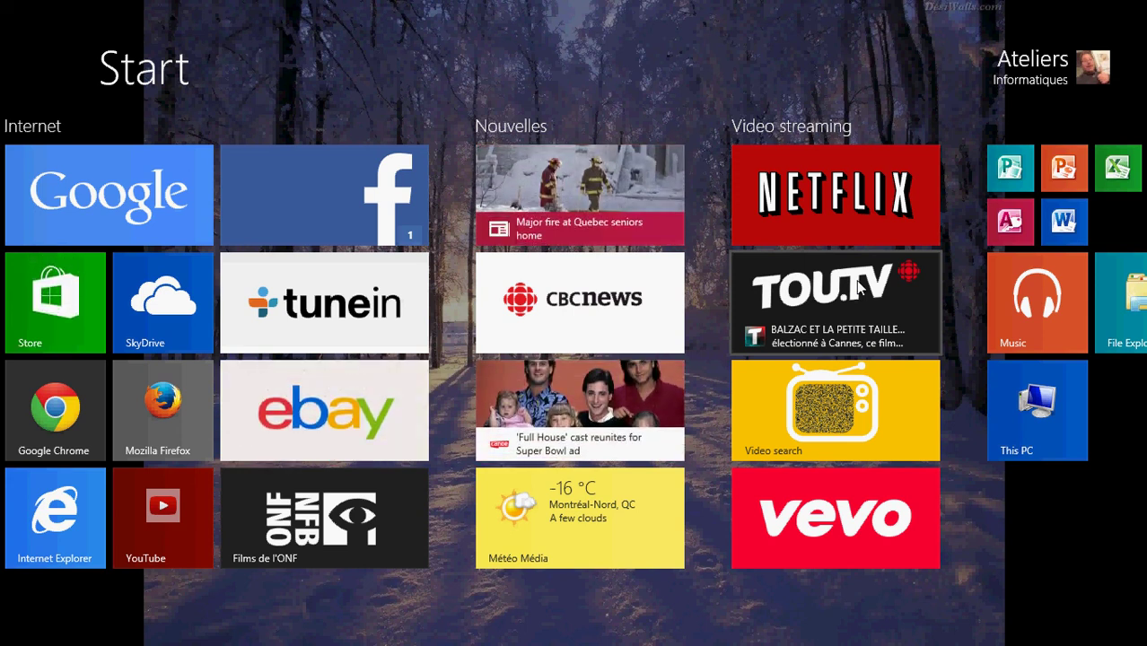
{"action": "scroll", "coordinate": [858, 286], "scroll_direction": "up", "scroll_amount": 5}
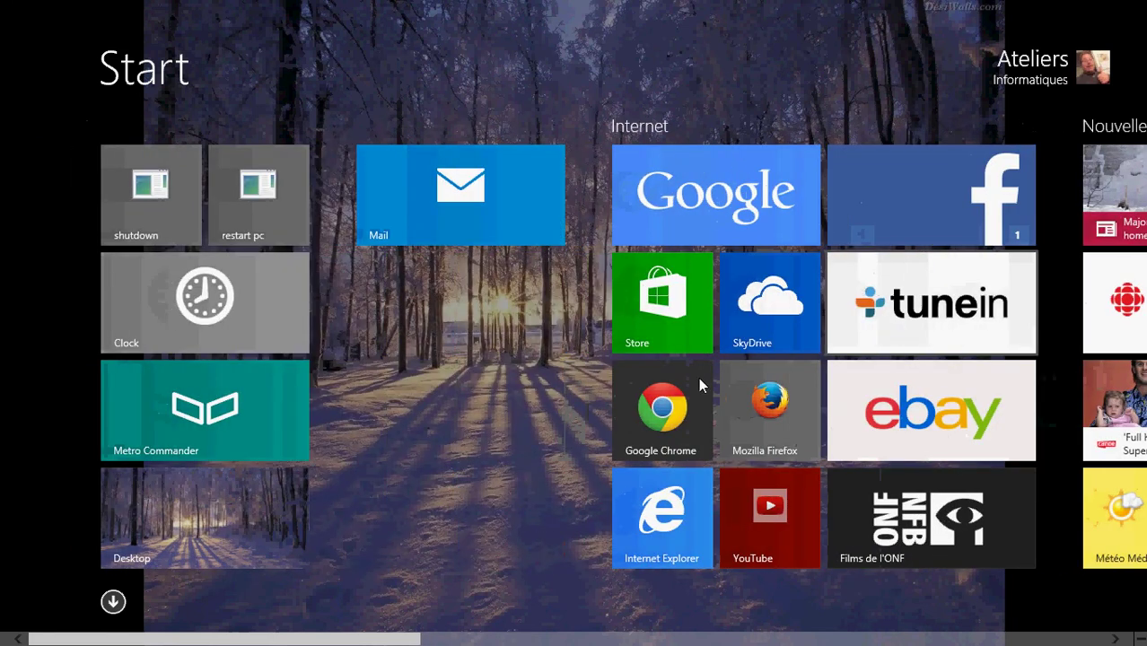
{"action": "left_click", "coordinate": [230, 535]}
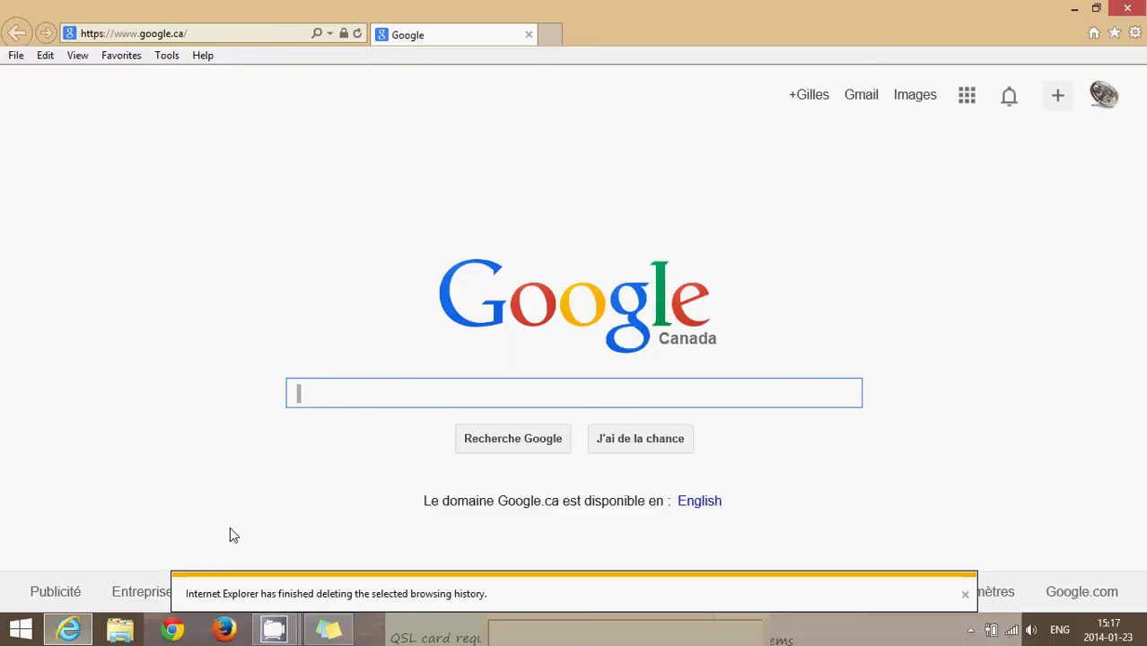
{"action": "left_click", "coordinate": [1128, 8]}
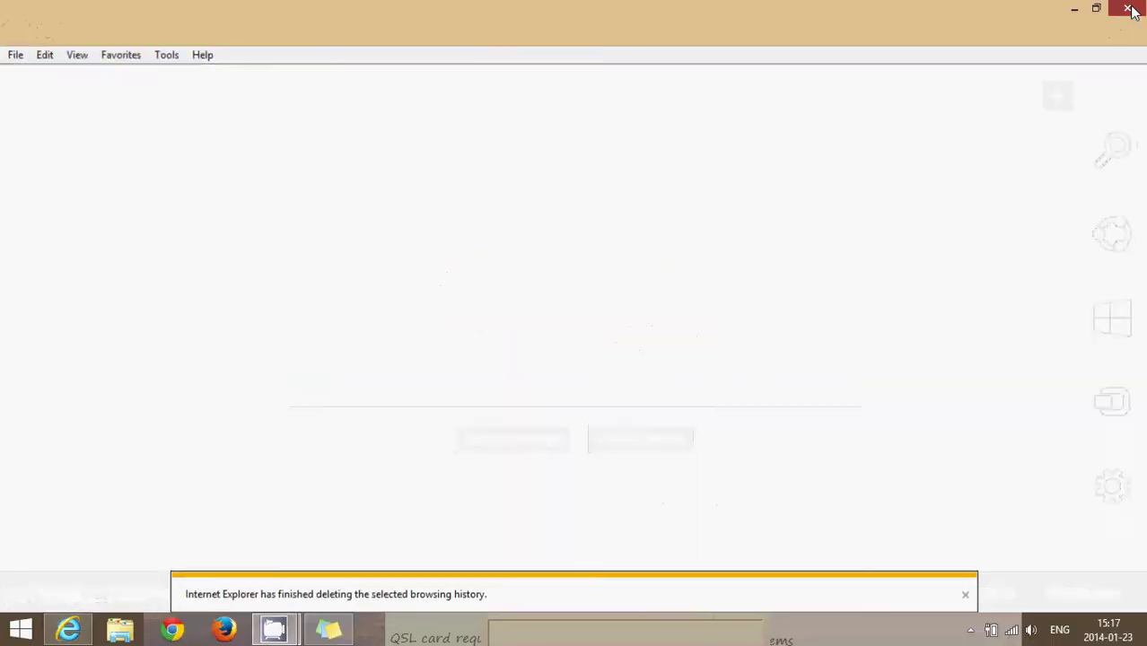